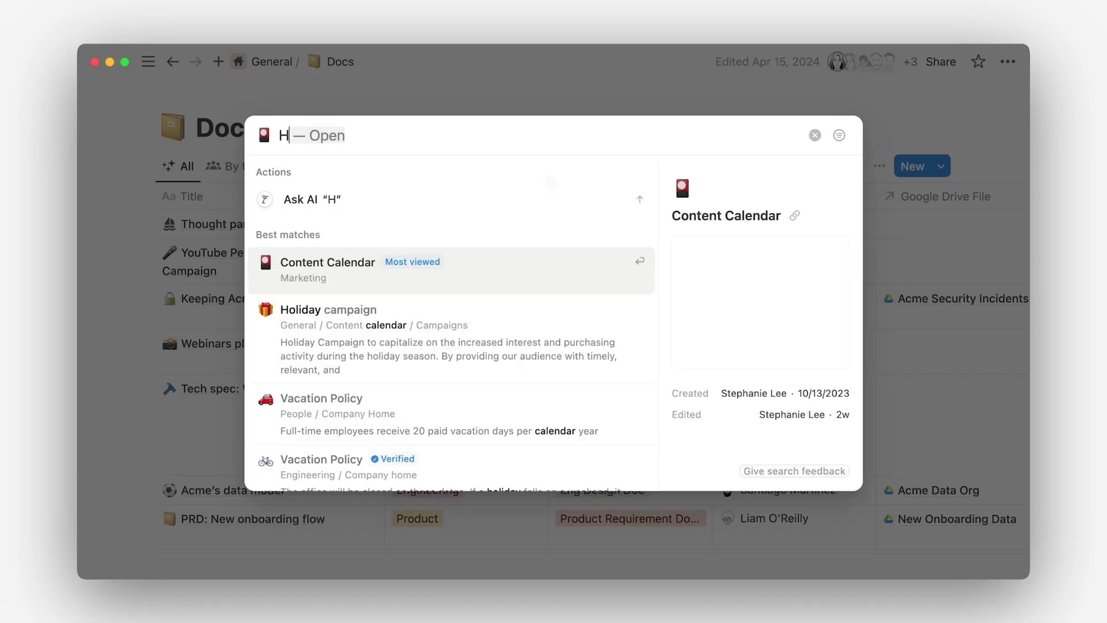
Search Notion for 'Holiday calendar', bringing up Content Calendar as the top match
{"action": "type", "text": "oliday calendar"}
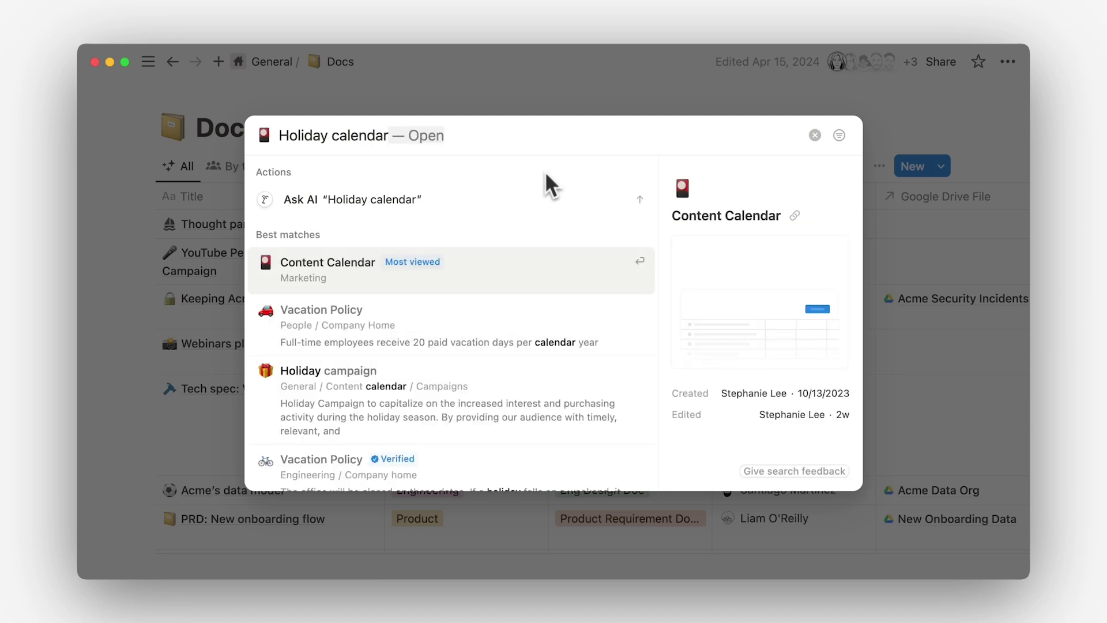
Ask AI 'Do we have Veterans day off?' about the holiday calendar, then open the chat's options menu
{"action": "left_click", "coordinate": [558, 210]}
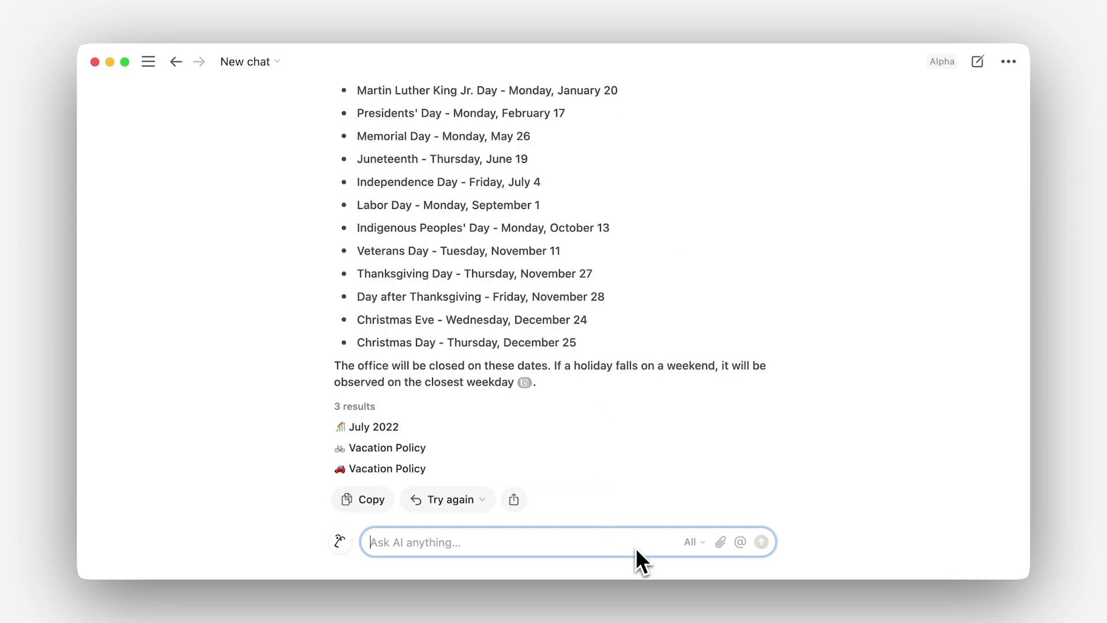
{"action": "type", "text": "Do we have Veterans day off?"}
{"action": "key", "text": "Return"}
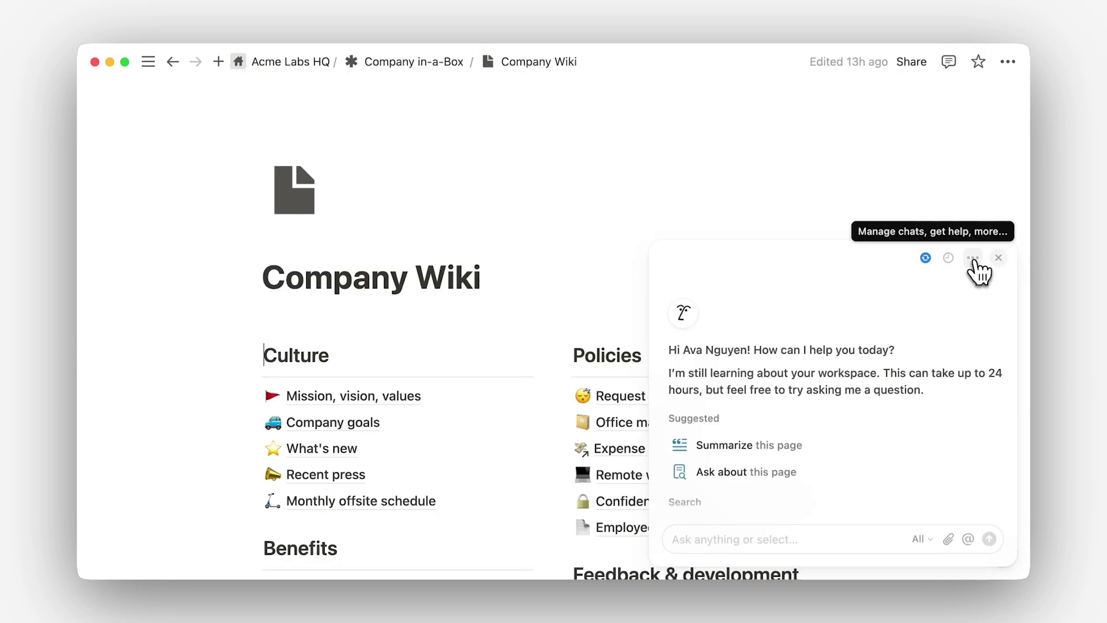
{"action": "left_click", "coordinate": [973, 258]}
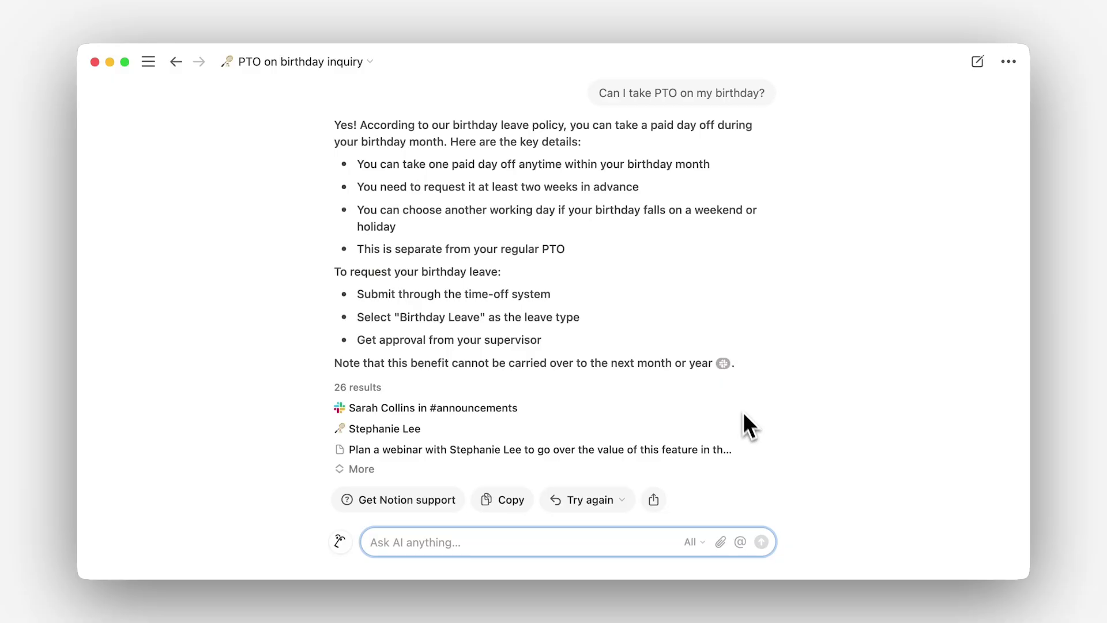
{"action": "mouse_move", "coordinate": [724, 369]}
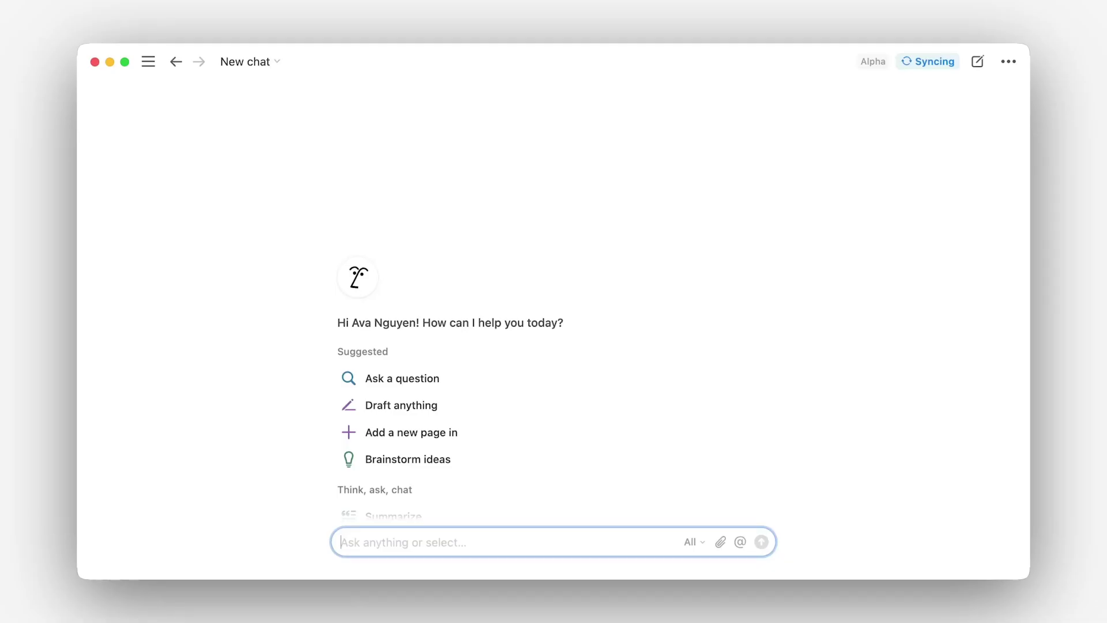
Send the AI 'What do I need to do to set up my computer?' and begin the next question
{"action": "type", "text": "What do I need to do to set up my computer?"}
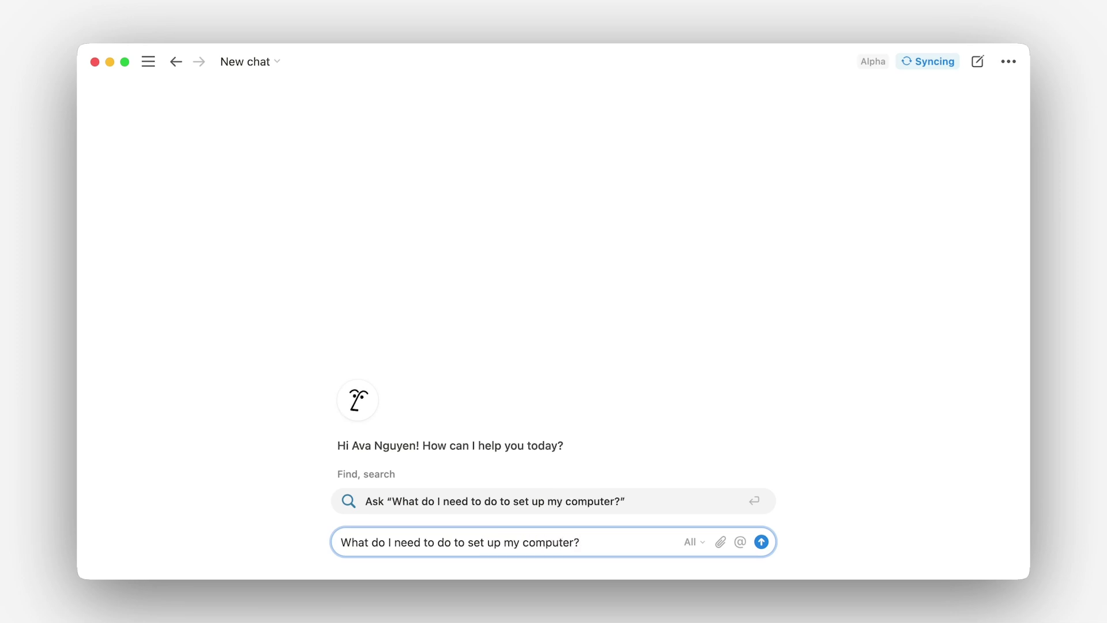
{"action": "key", "text": "Return"}
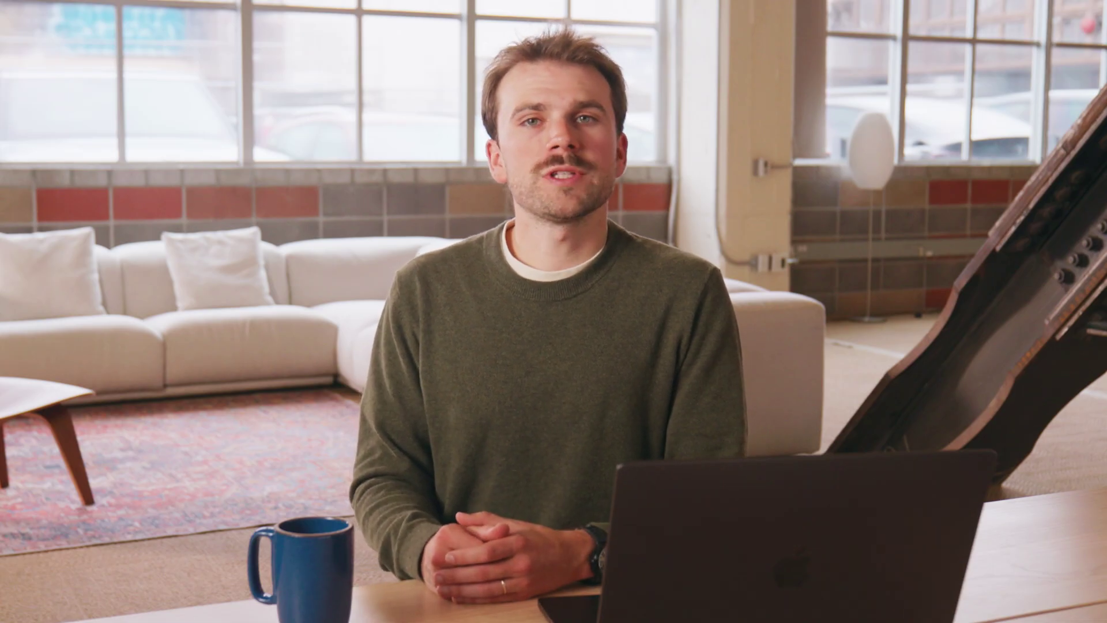
{"action": "type", "text": "How do I pay for a"}
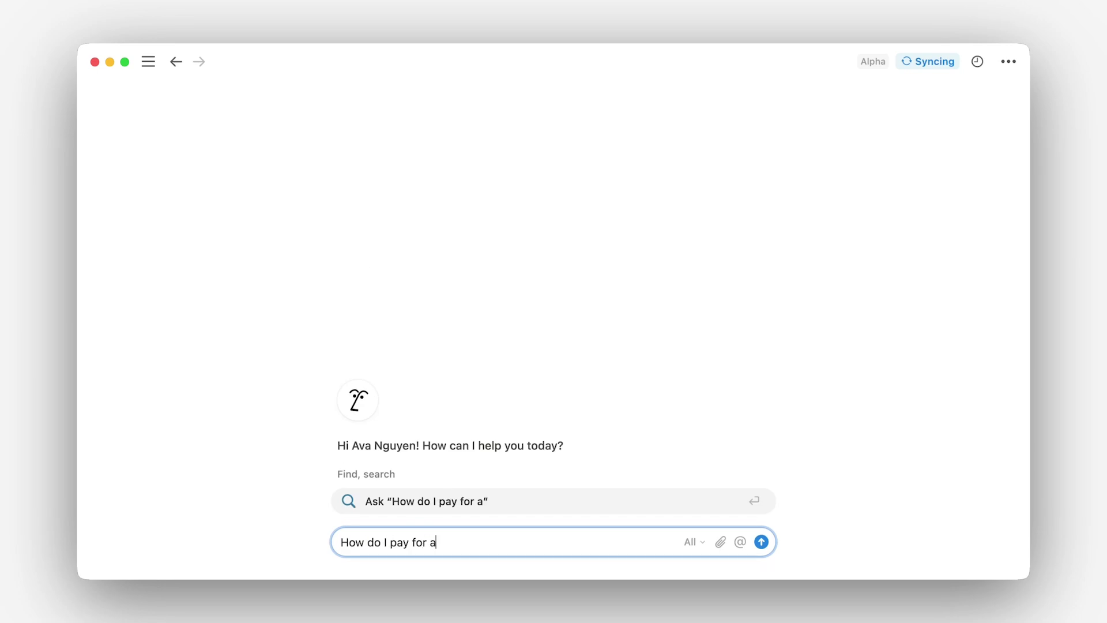
Send the hotel payment question and inspect its Corporate travel and Slack citation sources
{"action": "key", "text": "Return"}
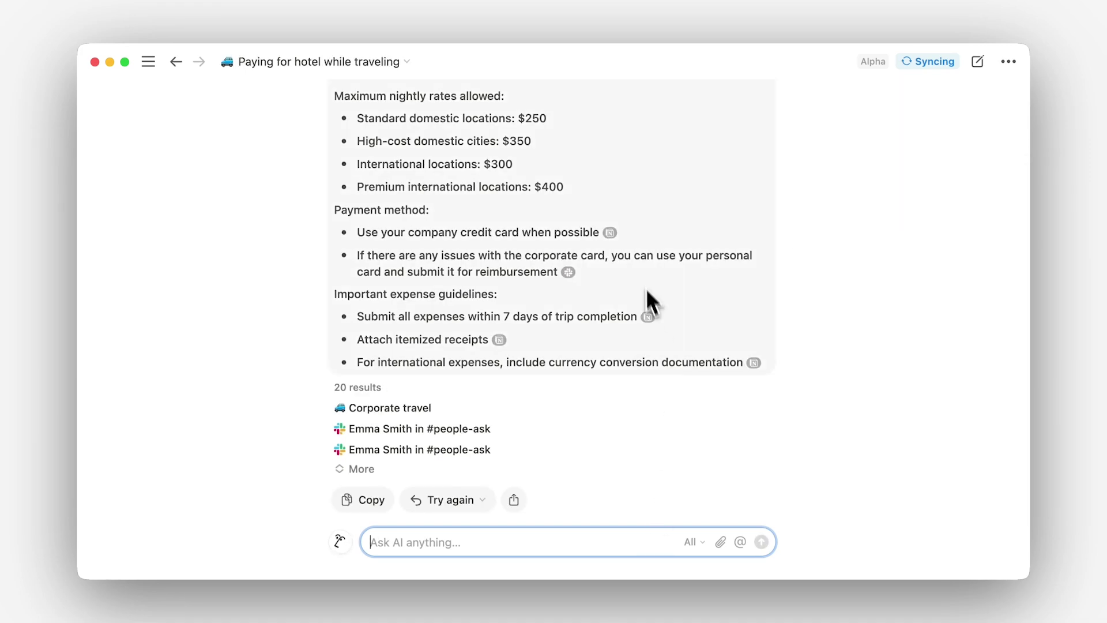
{"action": "mouse_move", "coordinate": [616, 238]}
{"action": "mouse_move", "coordinate": [571, 273]}
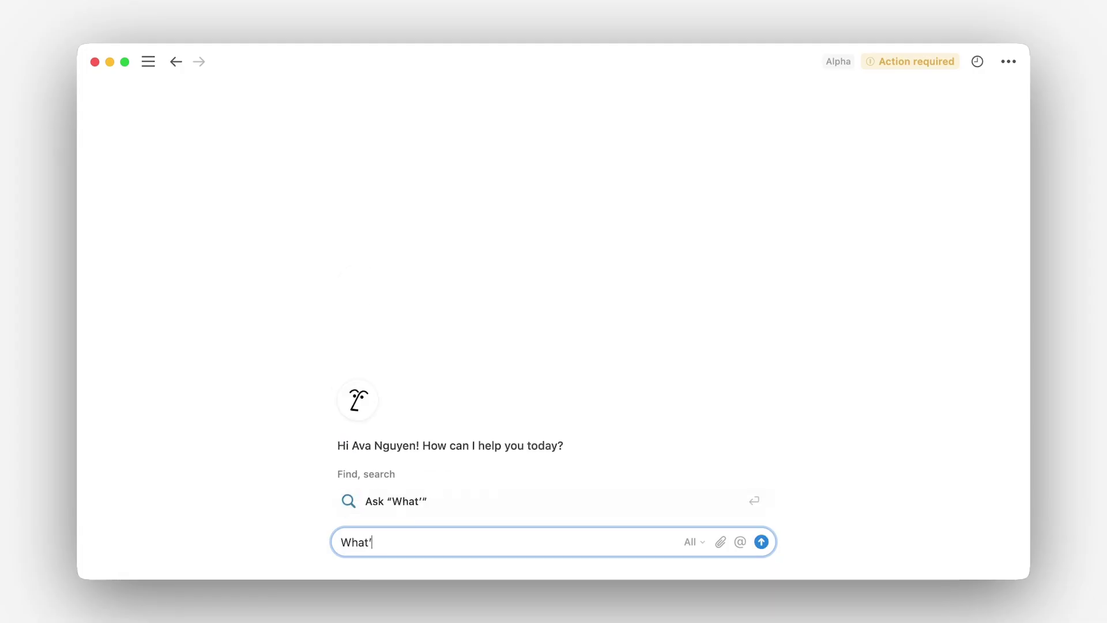
Draft 'What's our biggest sales deal to date?' with the AI's sources limited to Google Drive
{"action": "type", "text": "our biggest sales deal to"}
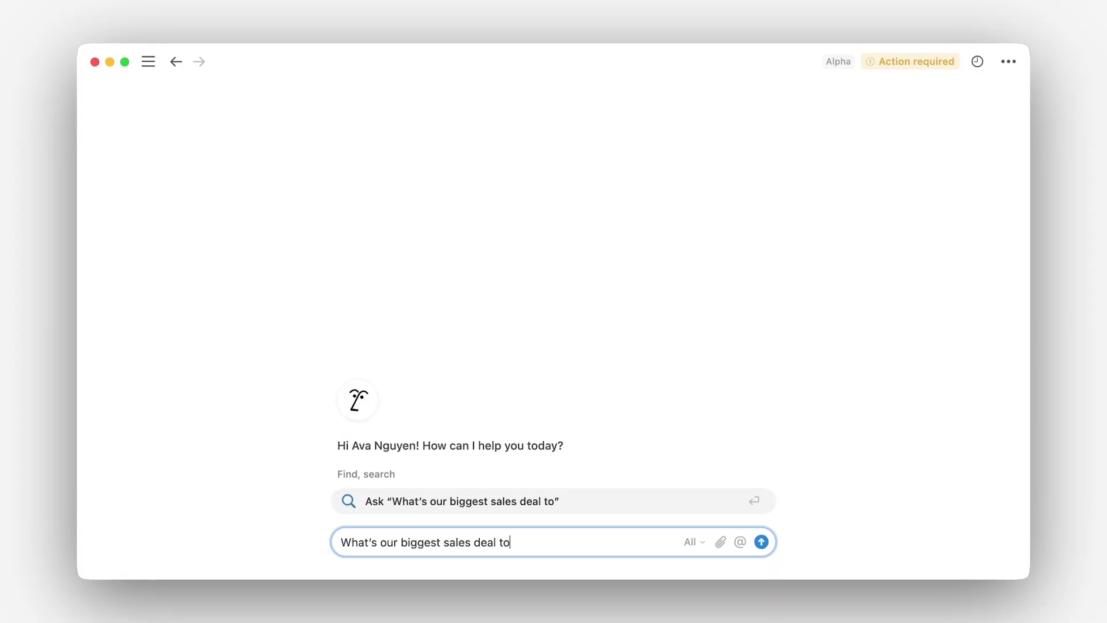
{"action": "type", "text": " date?"}
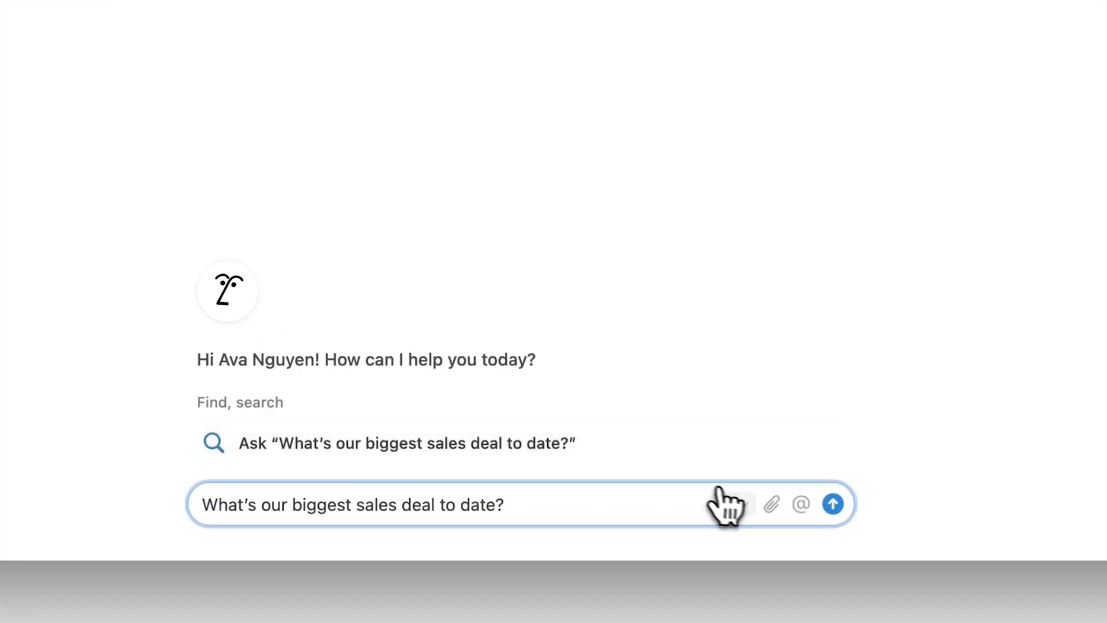
{"action": "left_click", "coordinate": [731, 503]}
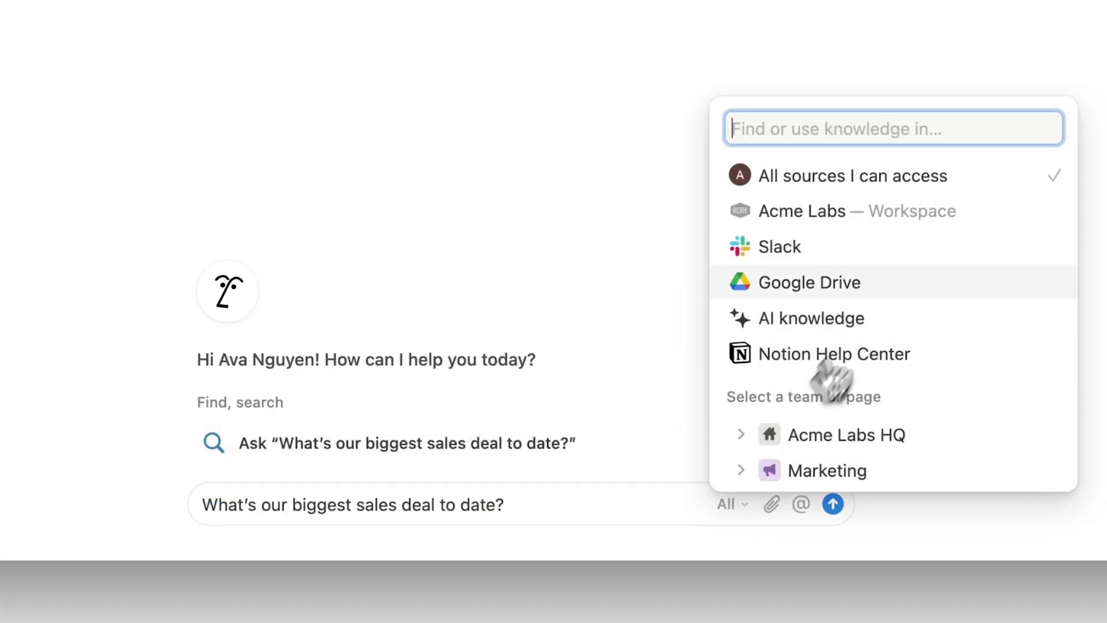
{"action": "left_click", "coordinate": [904, 305]}
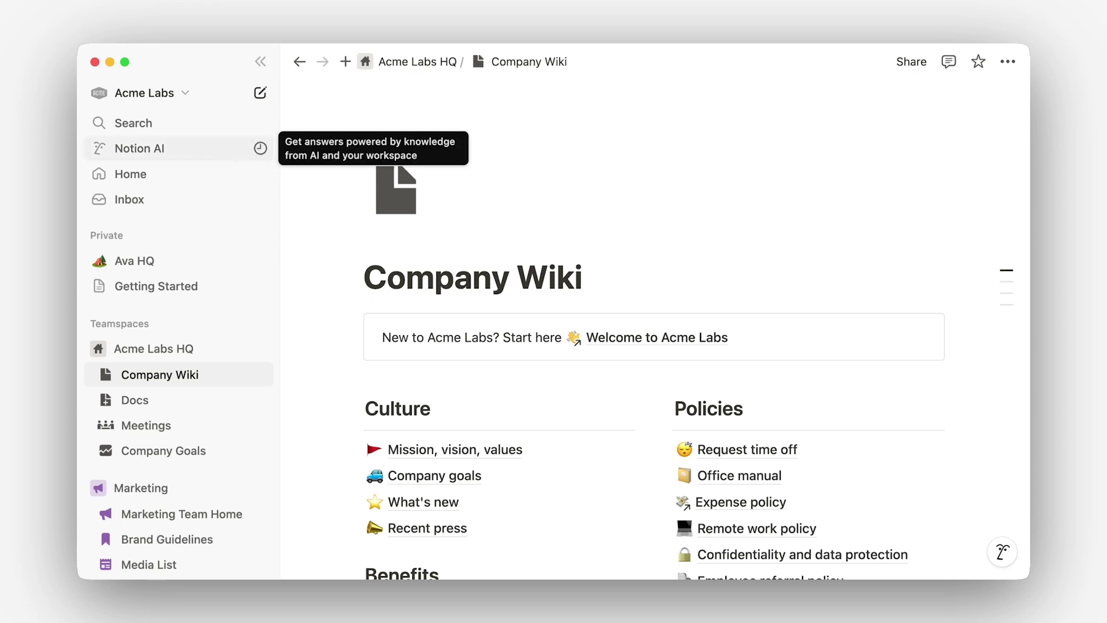
Open an AI chat beside the Company Wiki and set it to search all accessible sources
{"action": "left_click", "coordinate": [1002, 562]}
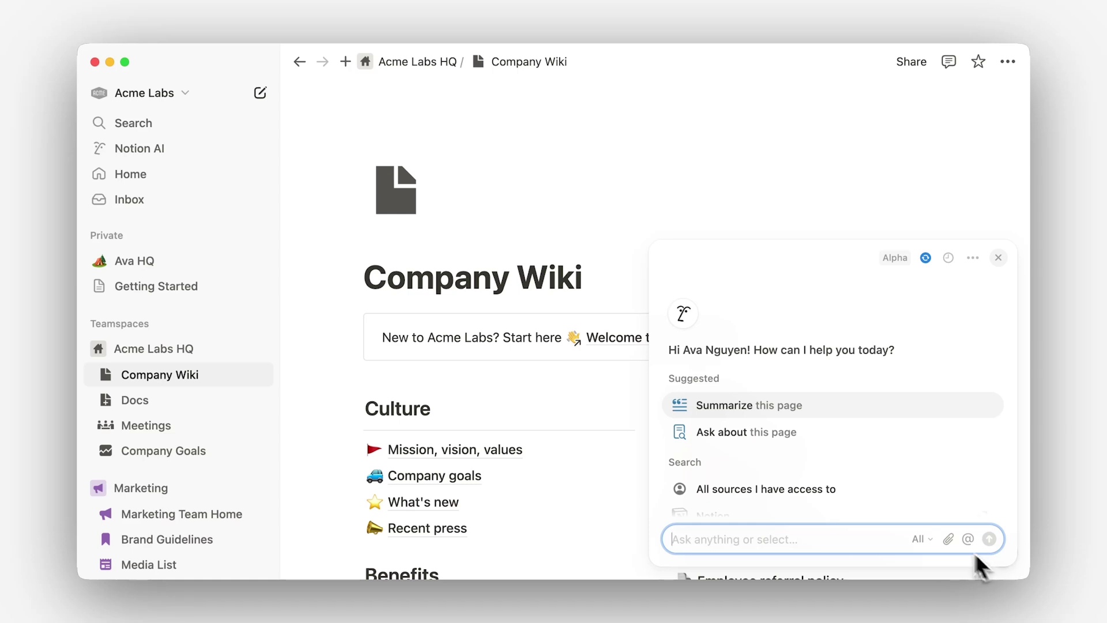
{"action": "scroll", "coordinate": [929, 522], "scroll_direction": "down", "scroll_amount": 3}
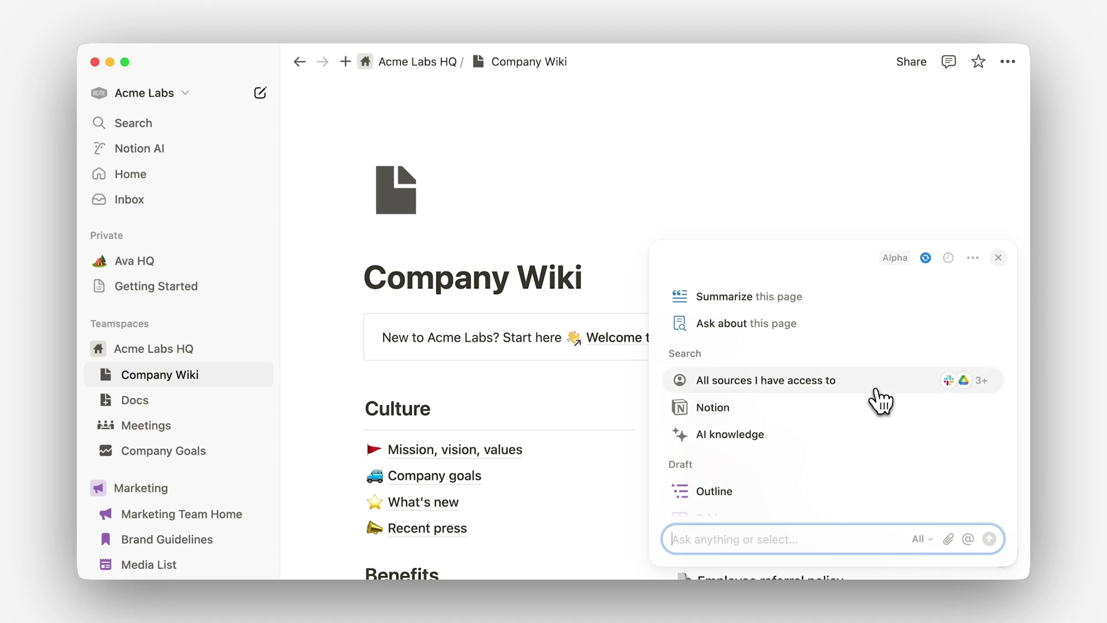
{"action": "left_click", "coordinate": [879, 398]}
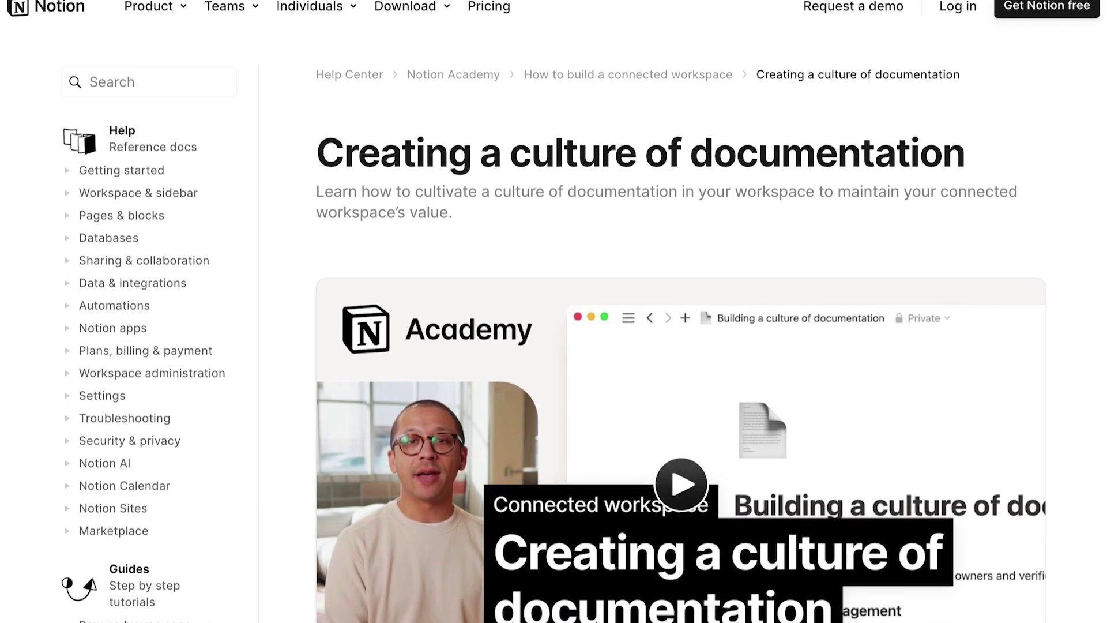
{"action": "scroll", "coordinate": [554, 312], "scroll_direction": "down", "scroll_amount": 2}
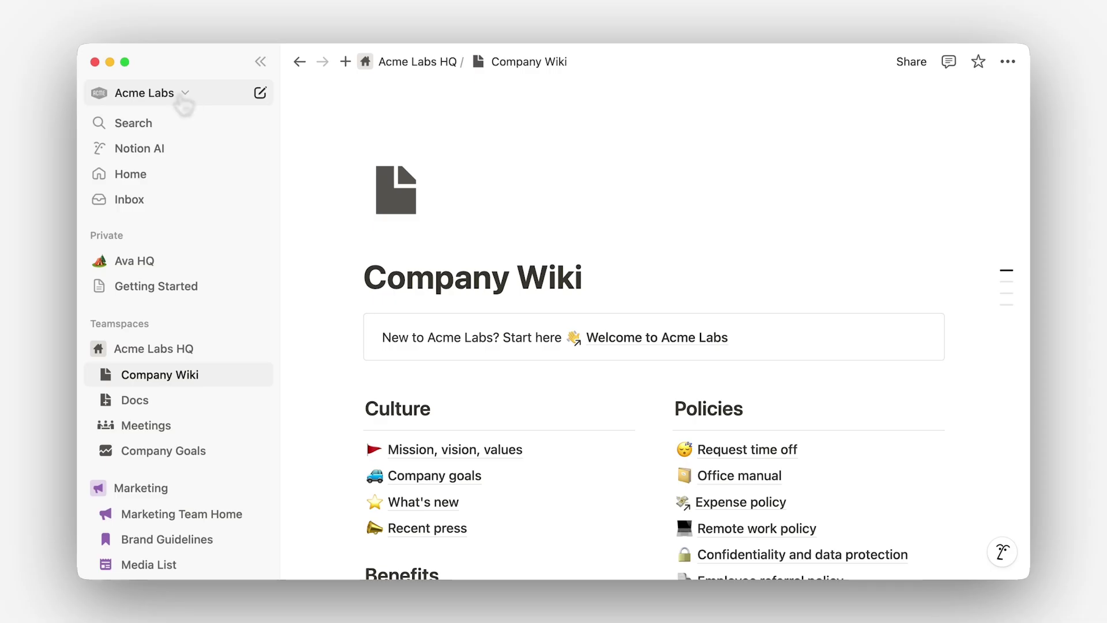
{"action": "left_click", "coordinate": [182, 96]}
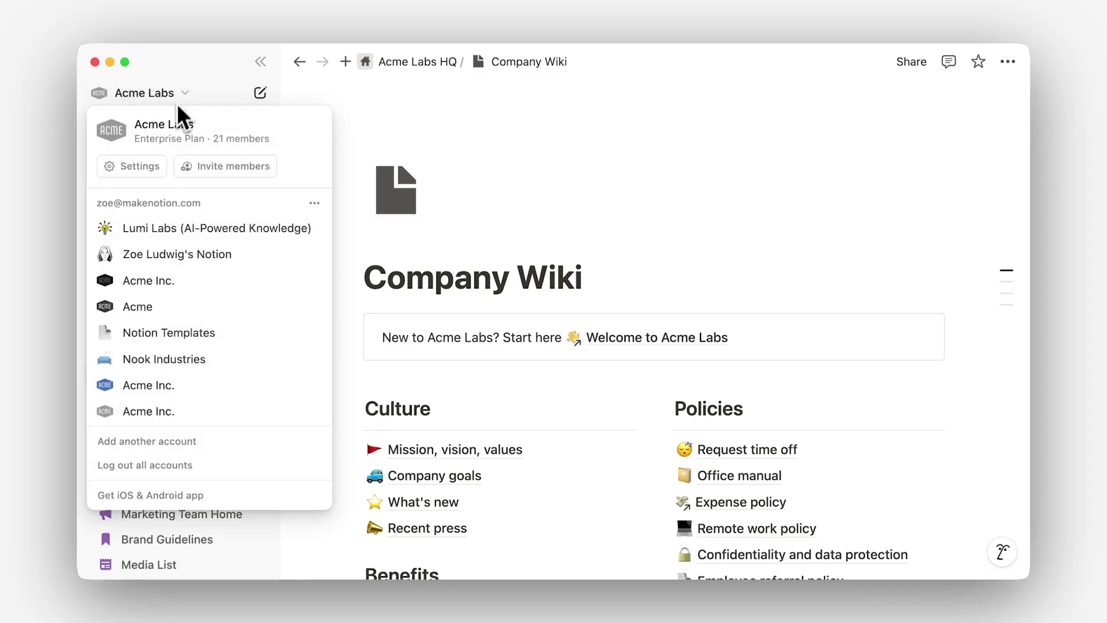
Browse the Import data options in the workspace Settings
{"action": "left_click", "coordinate": [146, 166]}
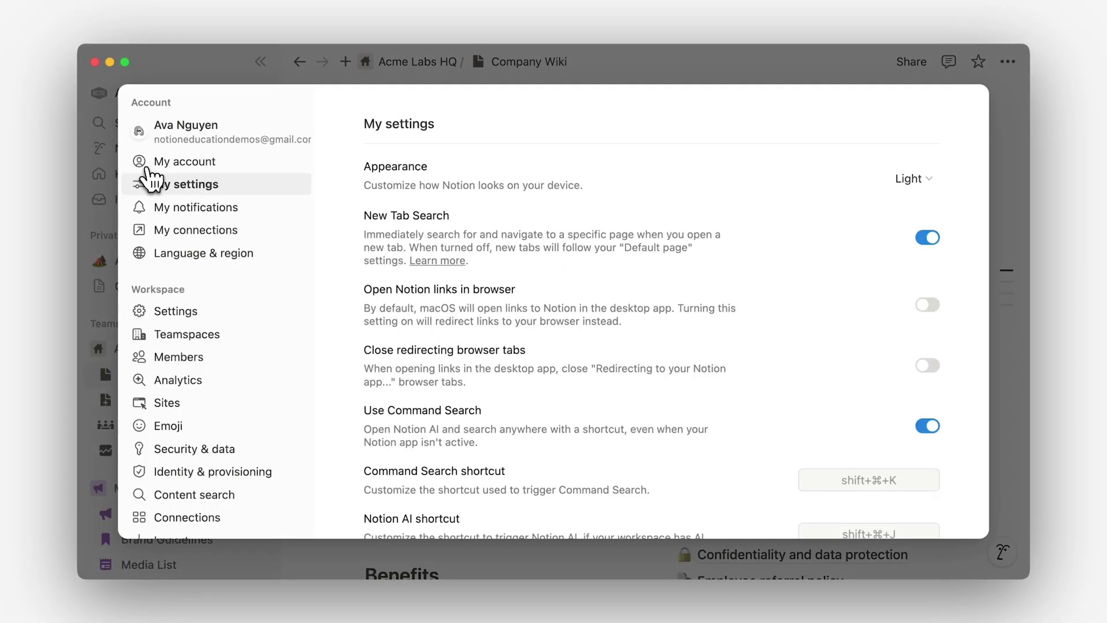
{"action": "scroll", "coordinate": [153, 178], "scroll_direction": "down", "scroll_amount": 2}
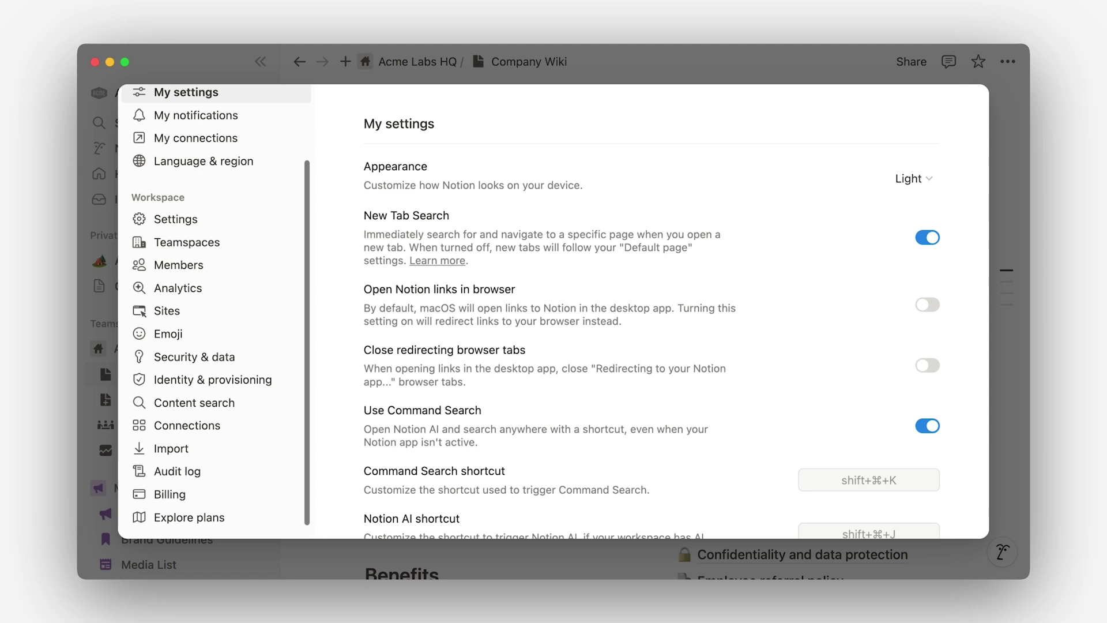
{"action": "left_click", "coordinate": [203, 448]}
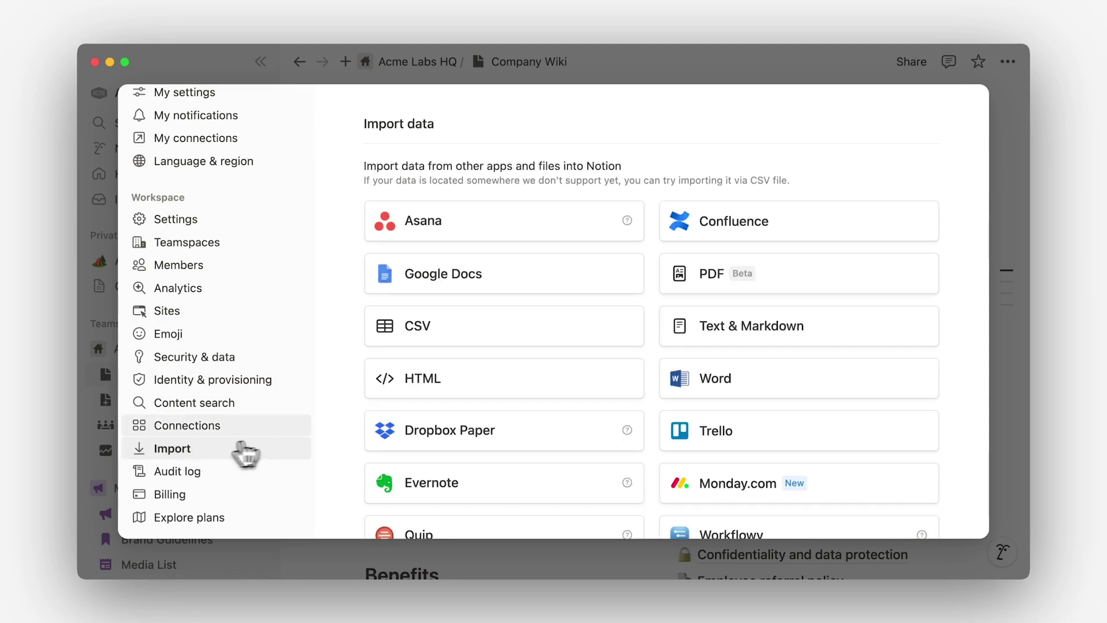
{"action": "scroll", "coordinate": [346, 439], "scroll_direction": "down", "scroll_amount": 5}
{"action": "scroll", "coordinate": [348, 440], "scroll_direction": "down", "scroll_amount": 1}
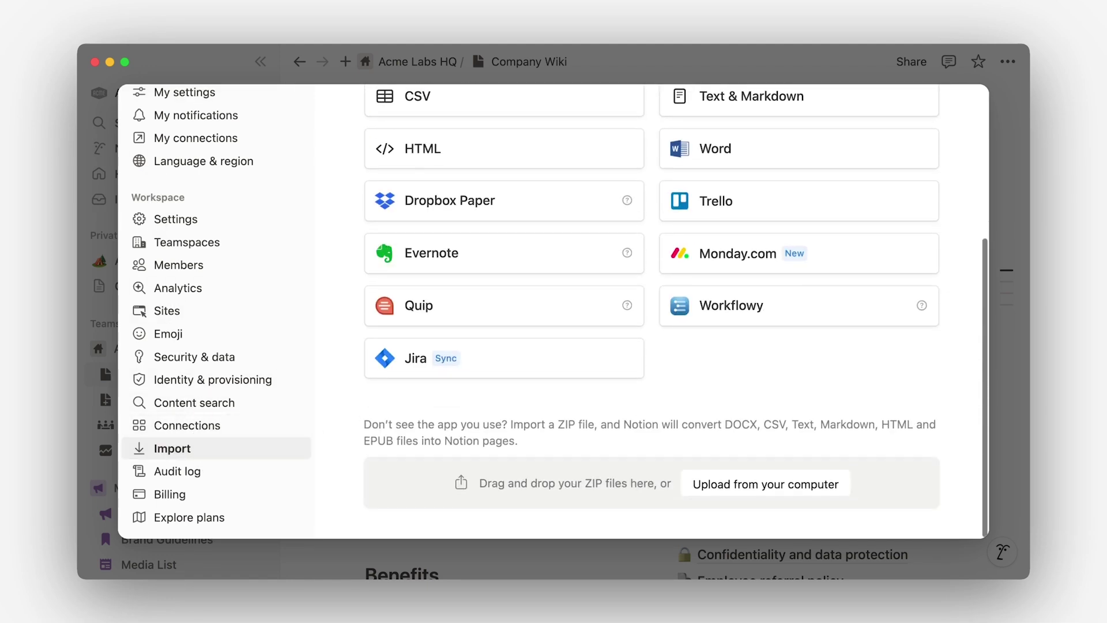
{"action": "scroll", "coordinate": [651, 311], "scroll_direction": "up", "scroll_amount": 5}
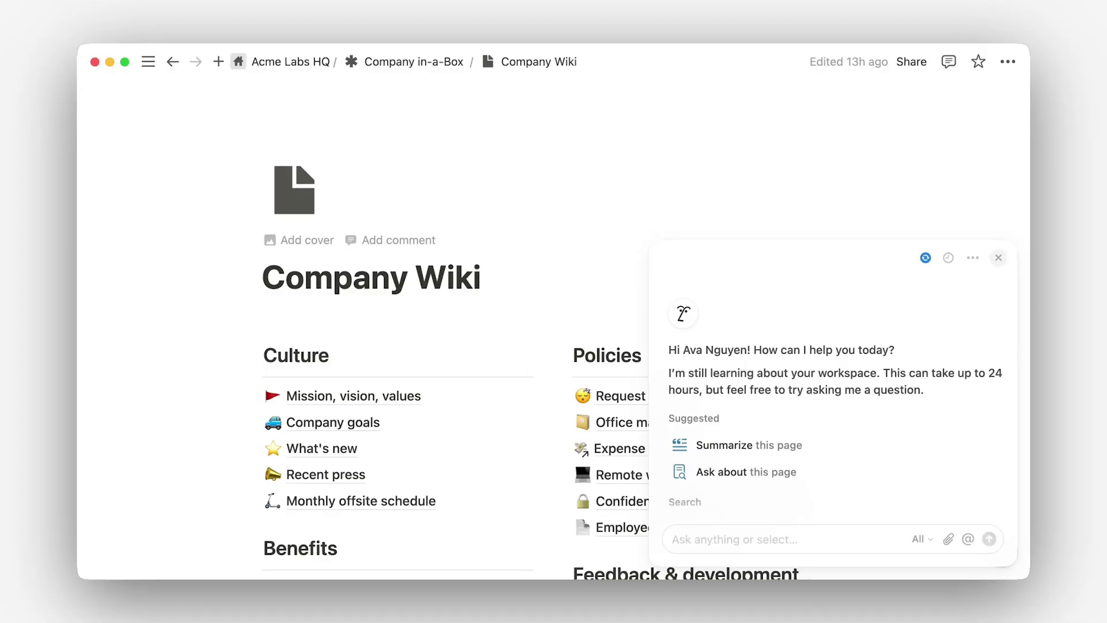
Connect GitHub to Notion AI from the chat panel's ··· menu and confirm
{"action": "left_click", "coordinate": [973, 259]}
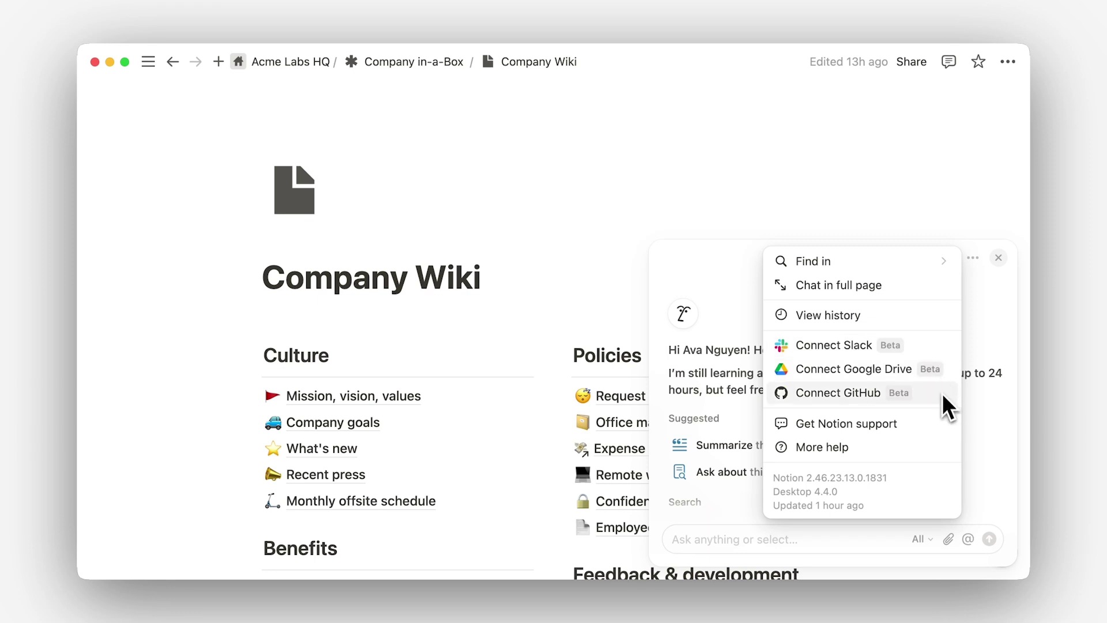
{"action": "left_click", "coordinate": [944, 369]}
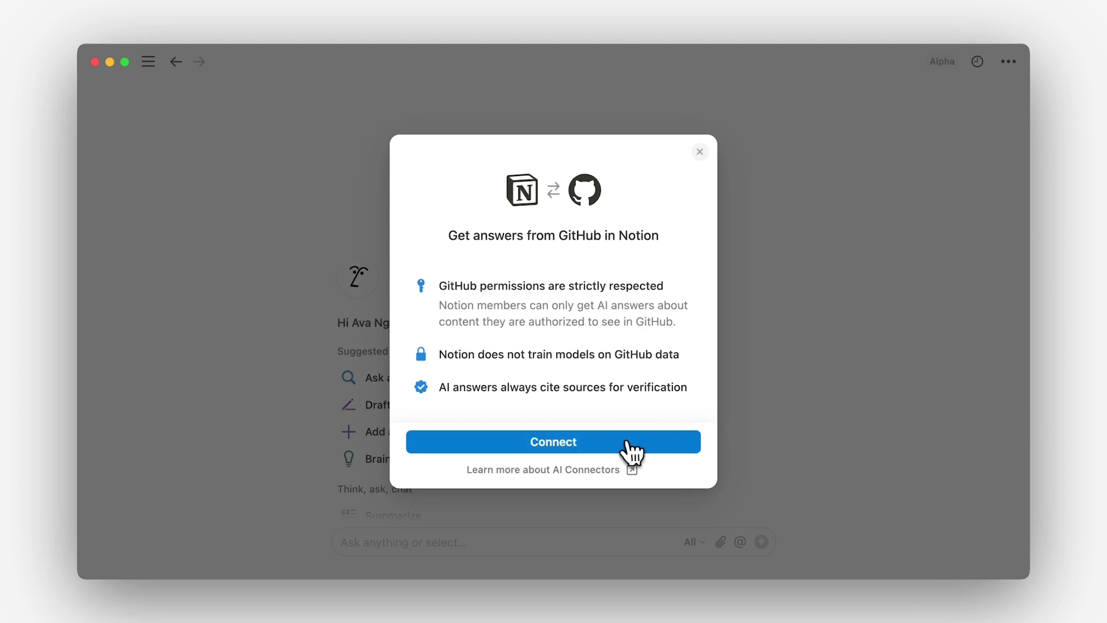
{"action": "left_click", "coordinate": [627, 449]}
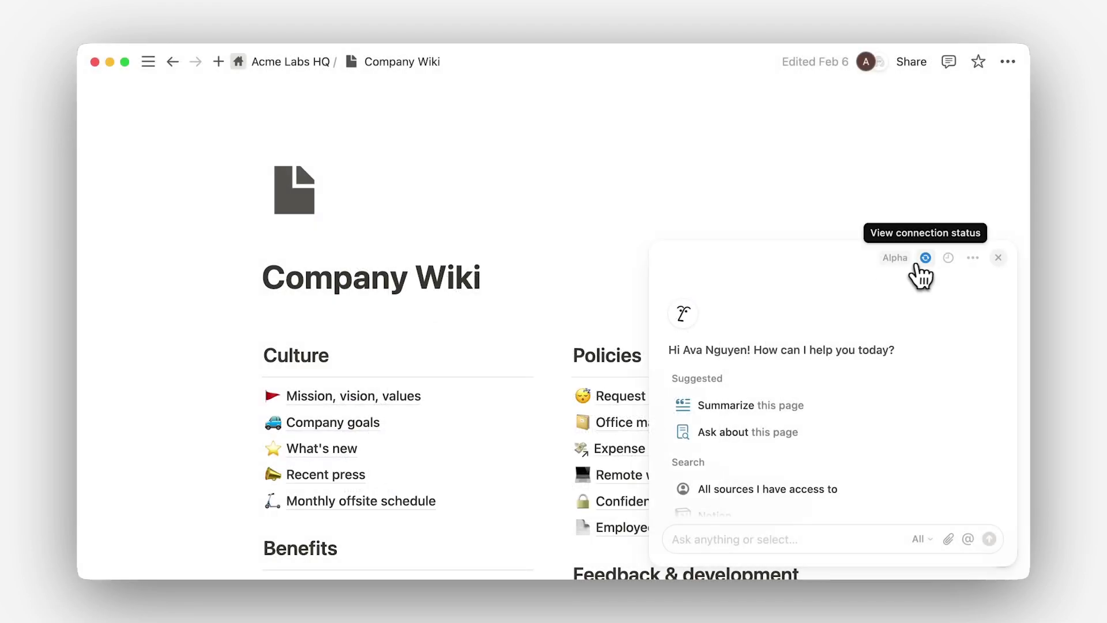
View the connection status showing Google Drive syncing at 90% done
{"action": "left_click", "coordinate": [926, 259]}
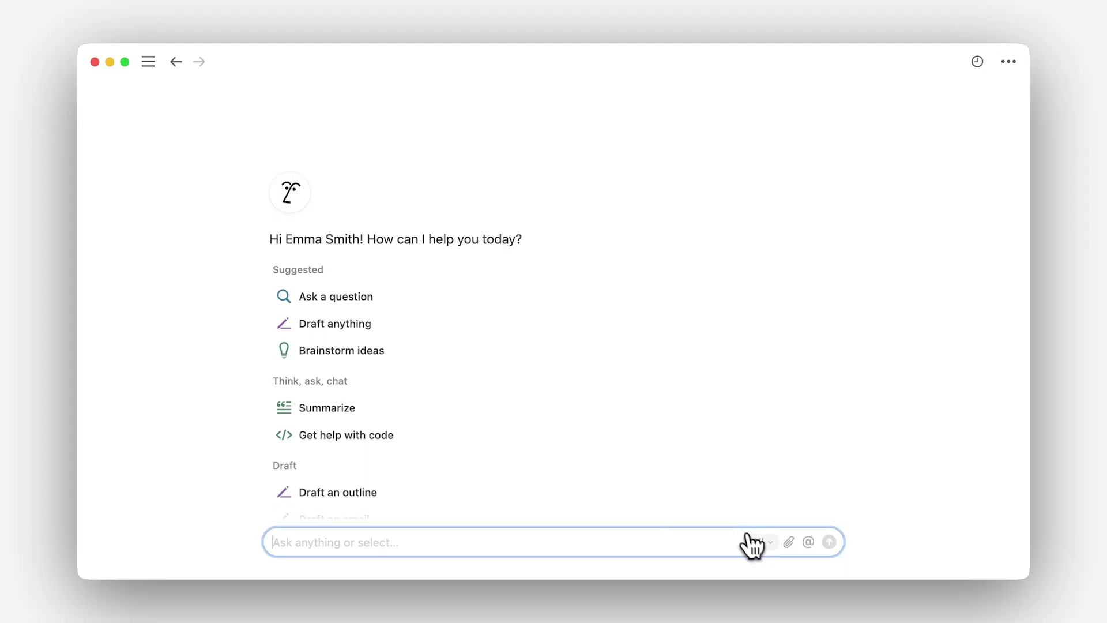
Limit the AI chat's sources to Slack and draft 'What's a Notion database?'
{"action": "left_click", "coordinate": [760, 545]}
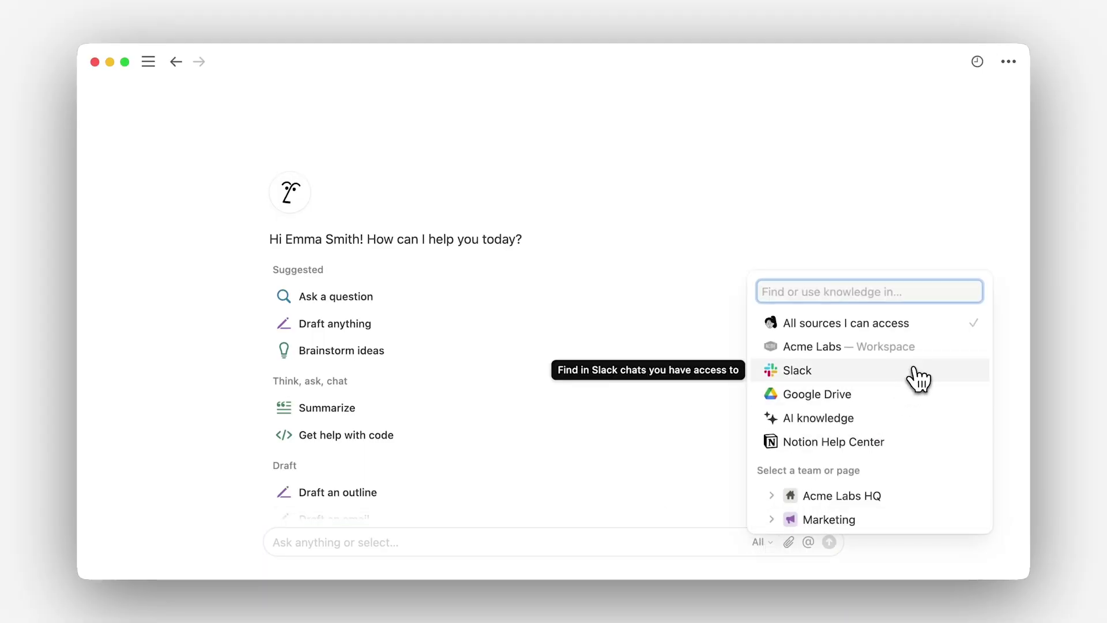
{"action": "left_click", "coordinate": [913, 370]}
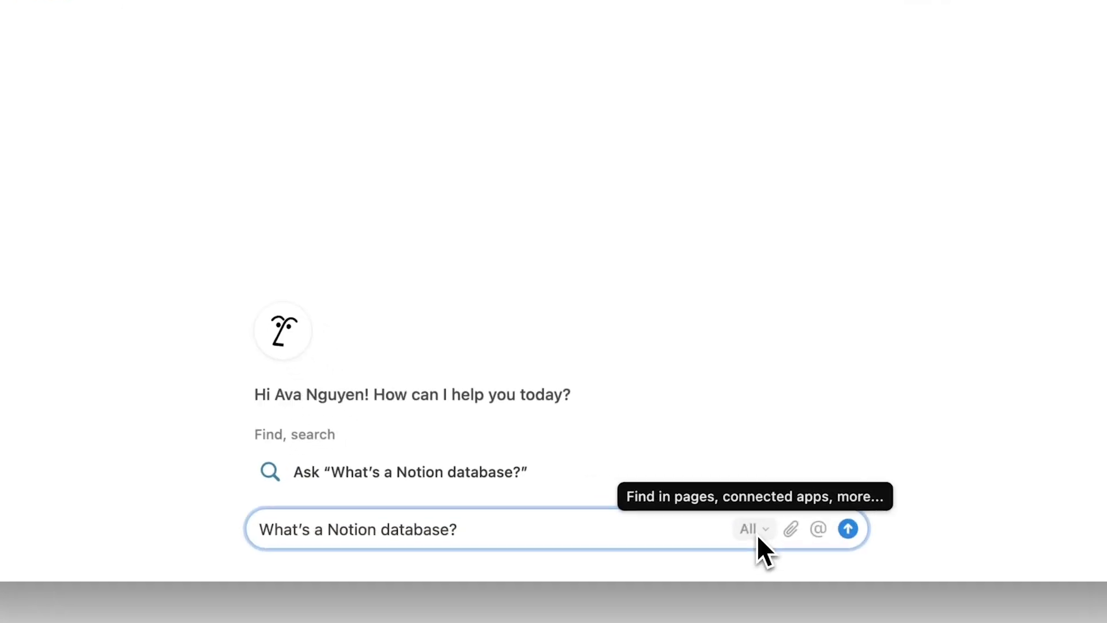
{"action": "left_click", "coordinate": [695, 538]}
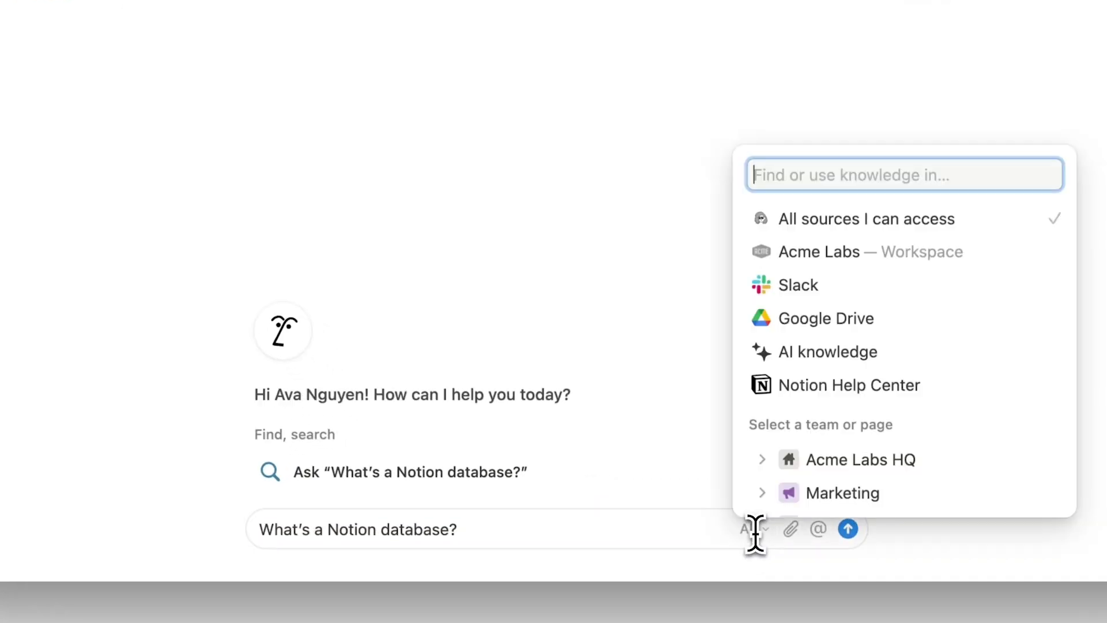
Restrict sources to the Notion Help Center and send 'What's a Notion database?' to the AI
{"action": "left_click", "coordinate": [880, 398]}
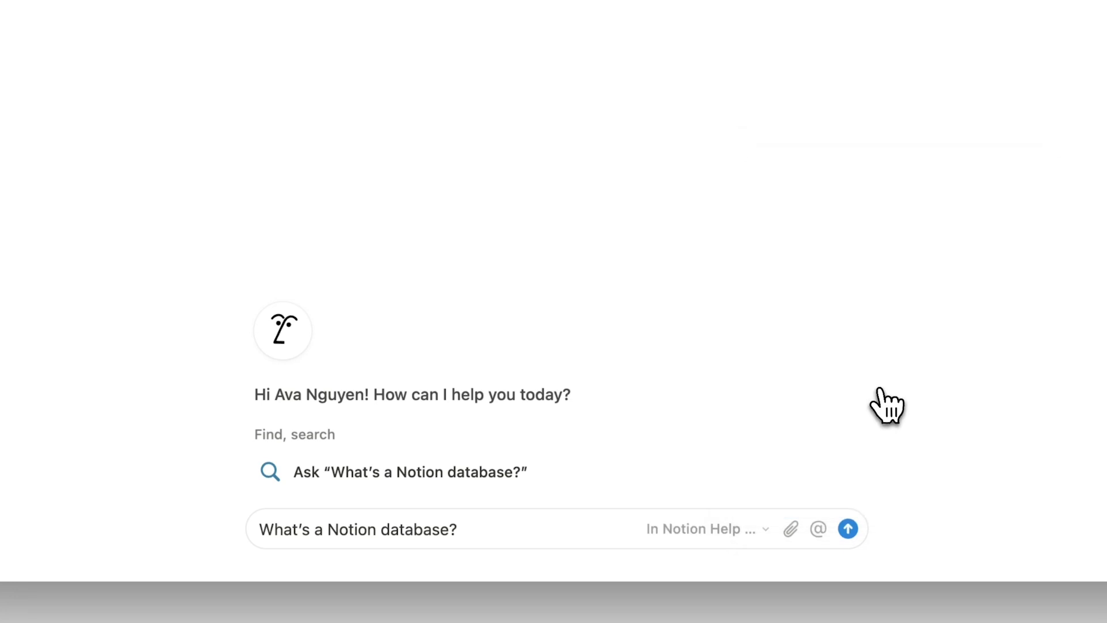
{"action": "left_click", "coordinate": [847, 528]}
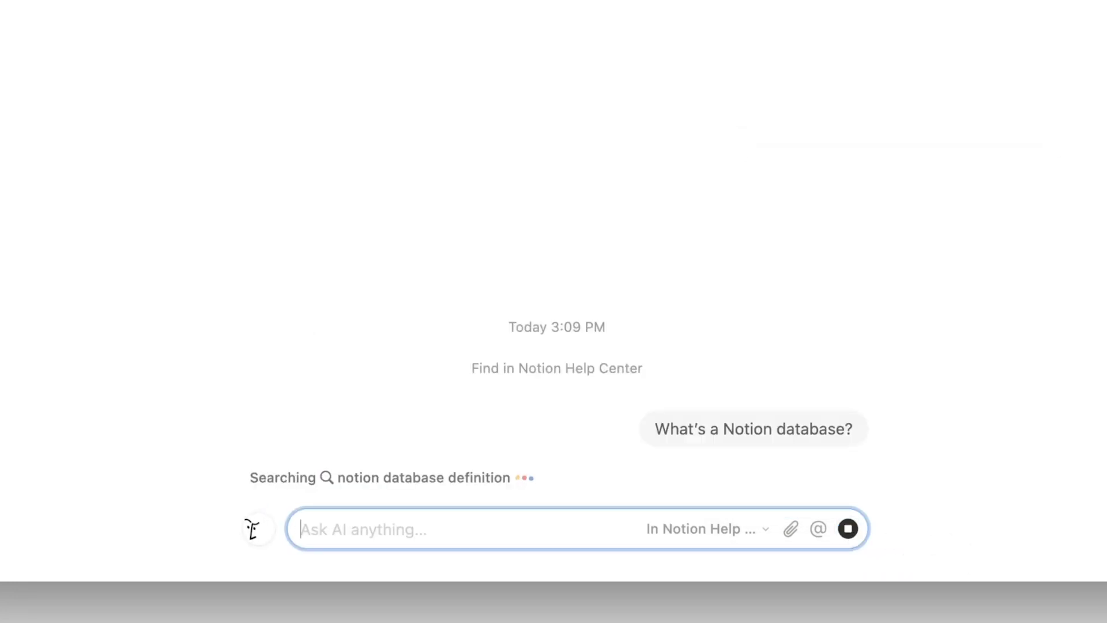